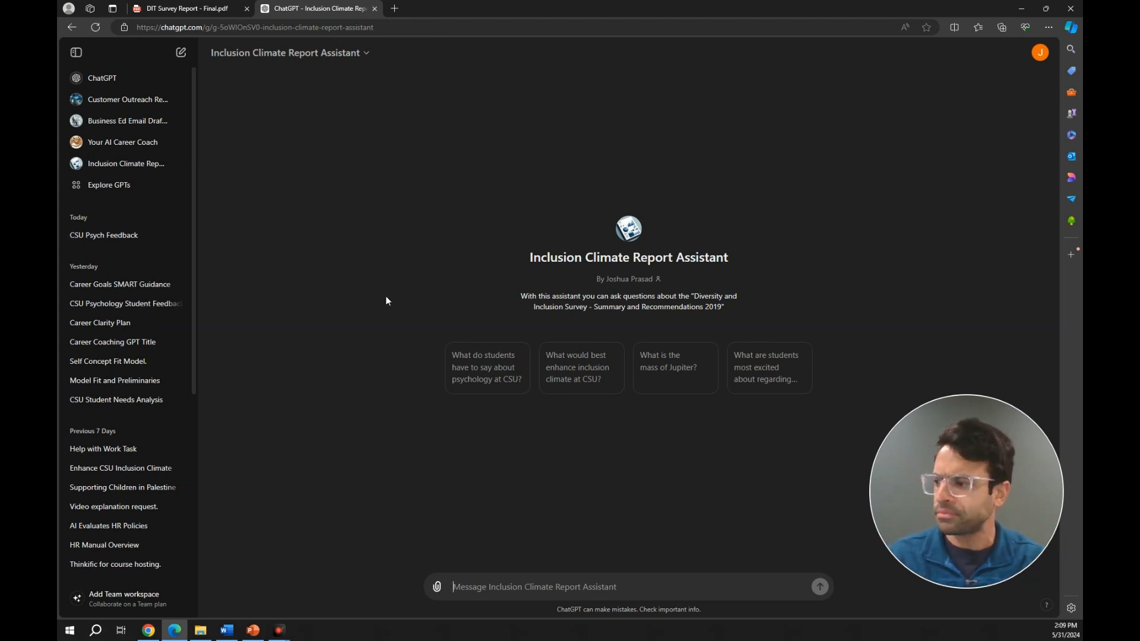
Ask the assistant what students have to say about psychology at CSU, plus the follow-up "Could you expand upon challenges and barriers to success?".
{"action": "left_click", "coordinate": [477, 386]}
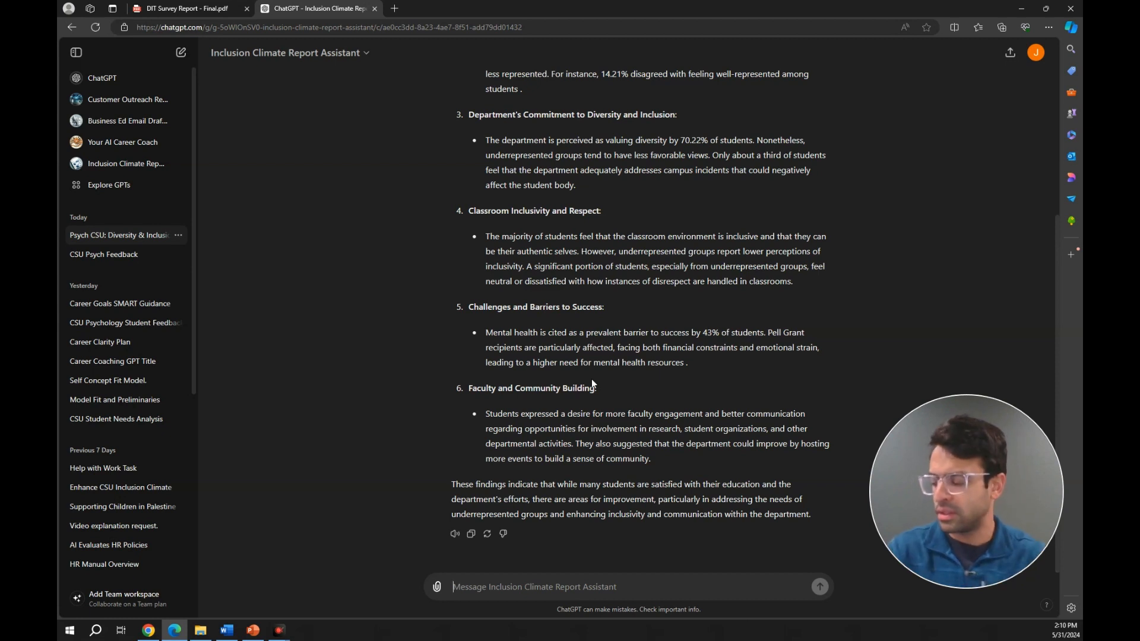
{"action": "type", "text": "Coul"}
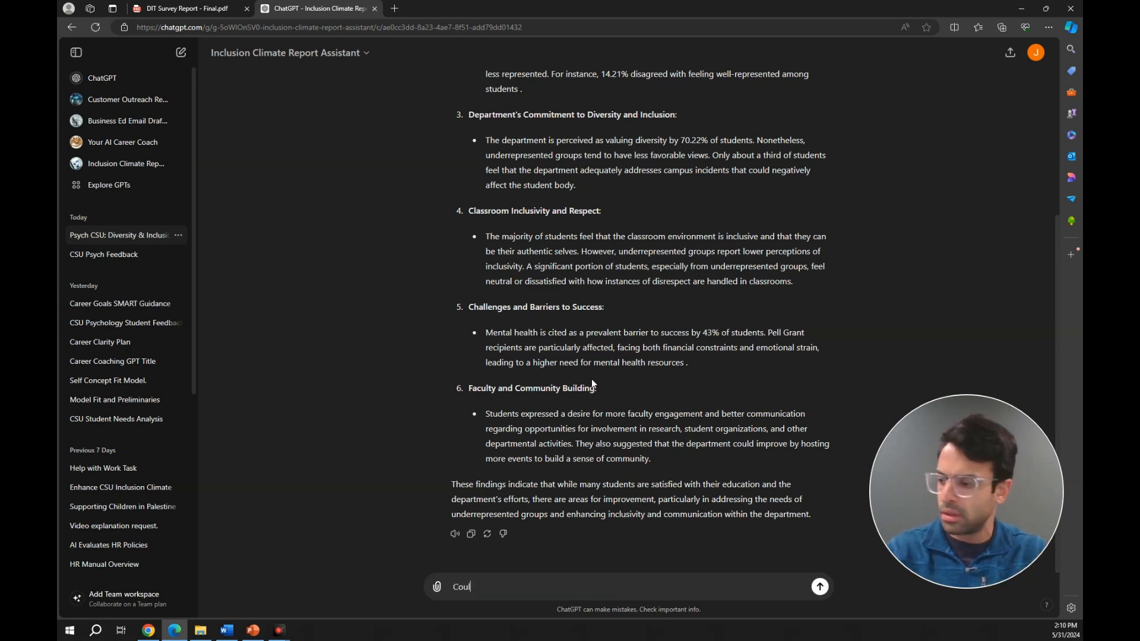
{"action": "type", "text": "d you expand u"}
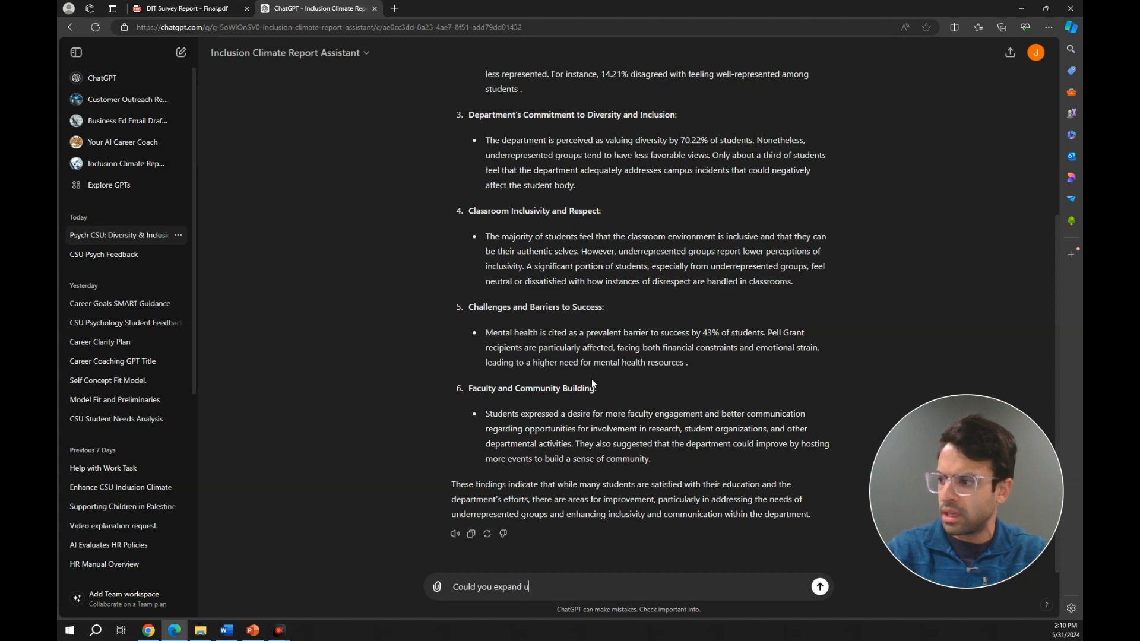
{"action": "type", "text": "pon ch"}
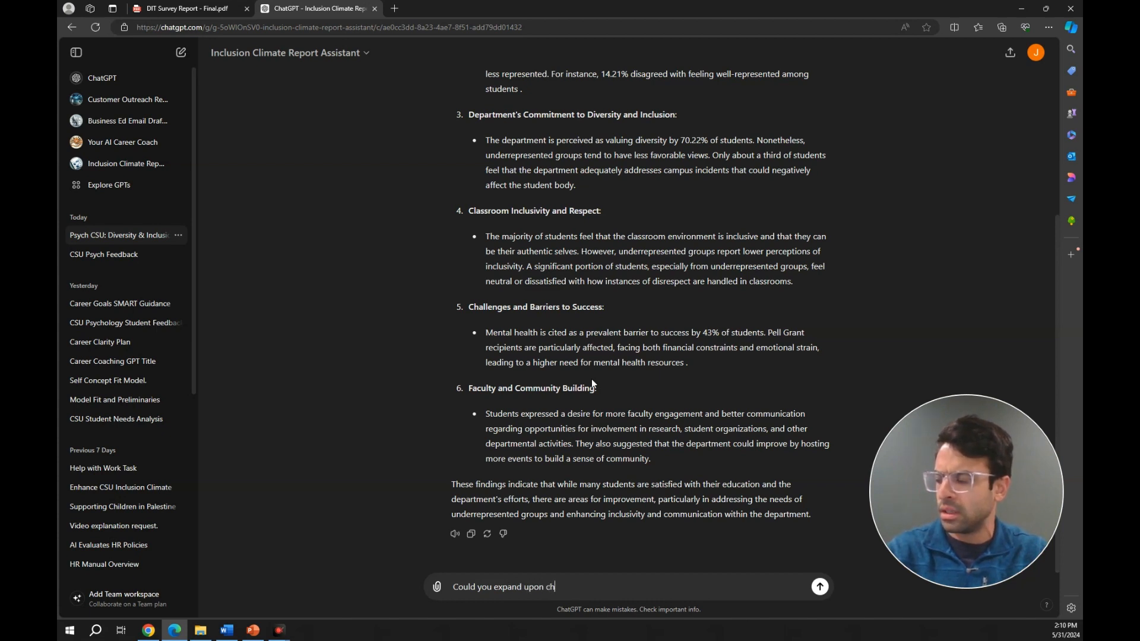
{"action": "type", "text": "allenges and barri"}
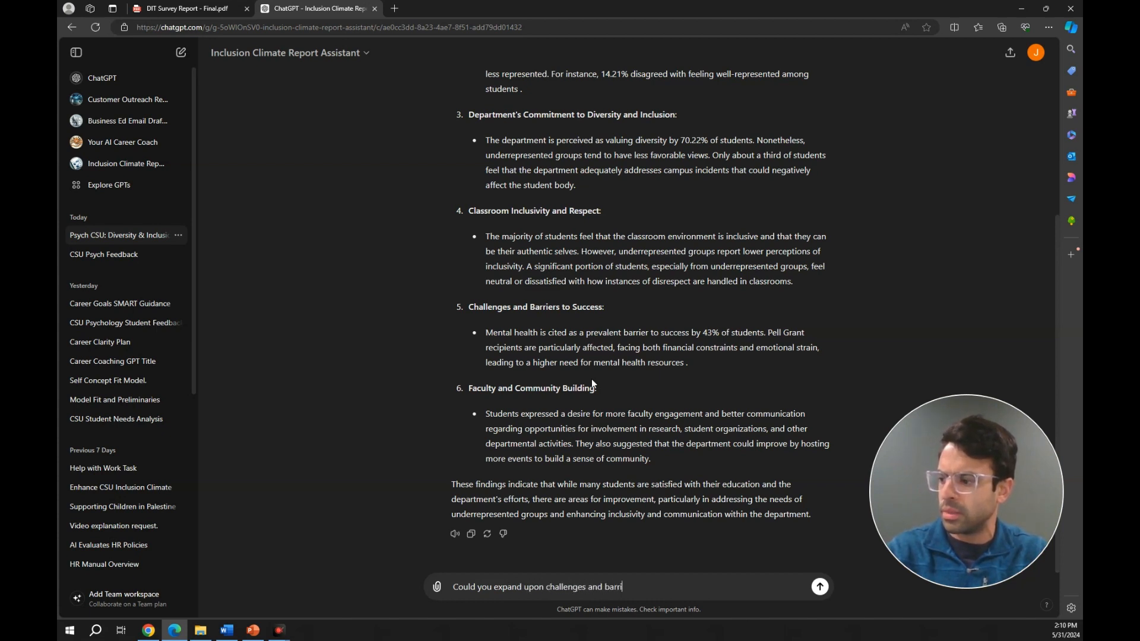
{"action": "type", "text": "ers to success?"}
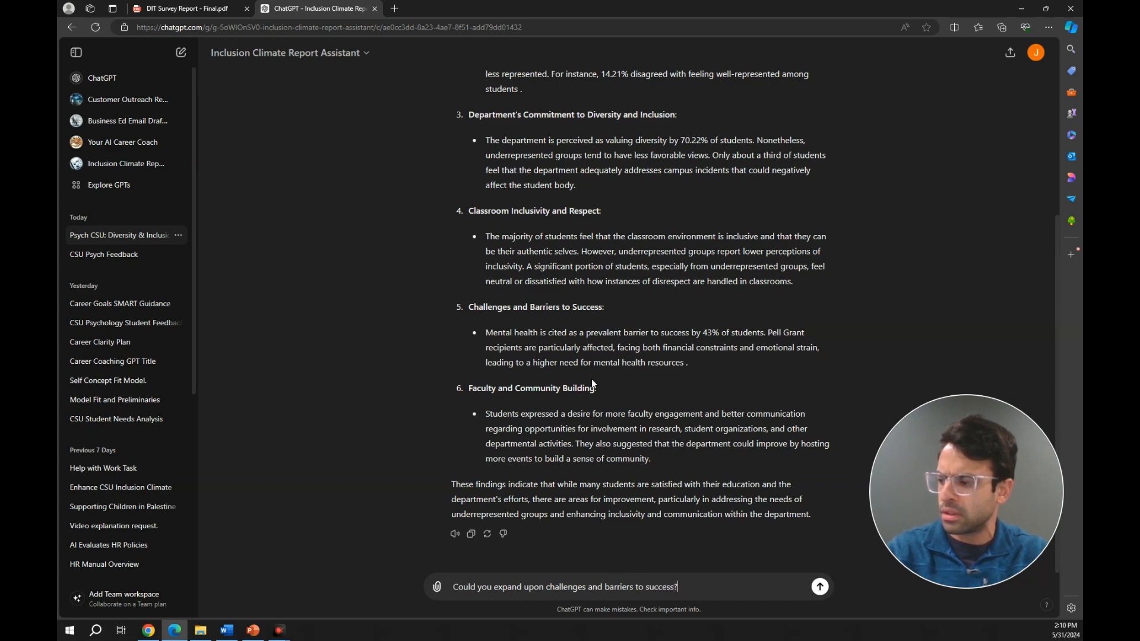
{"action": "key", "text": "Return"}
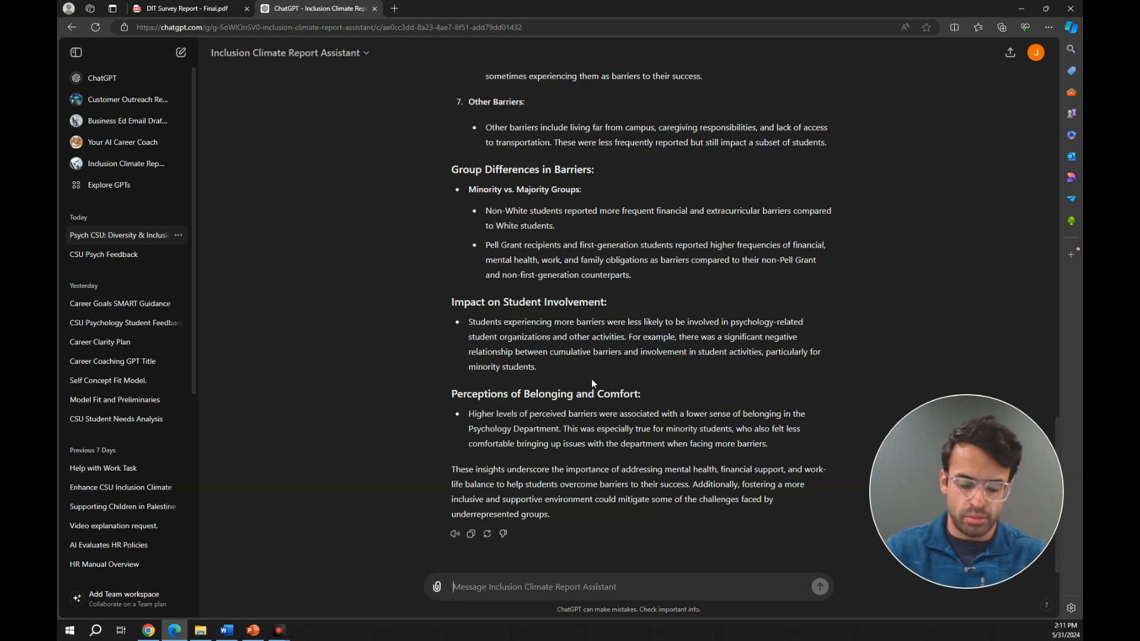
Ask the assistant the off-topic question "What is the mass of the planet jupiter?".
{"action": "type", "text": "What is the ma"}
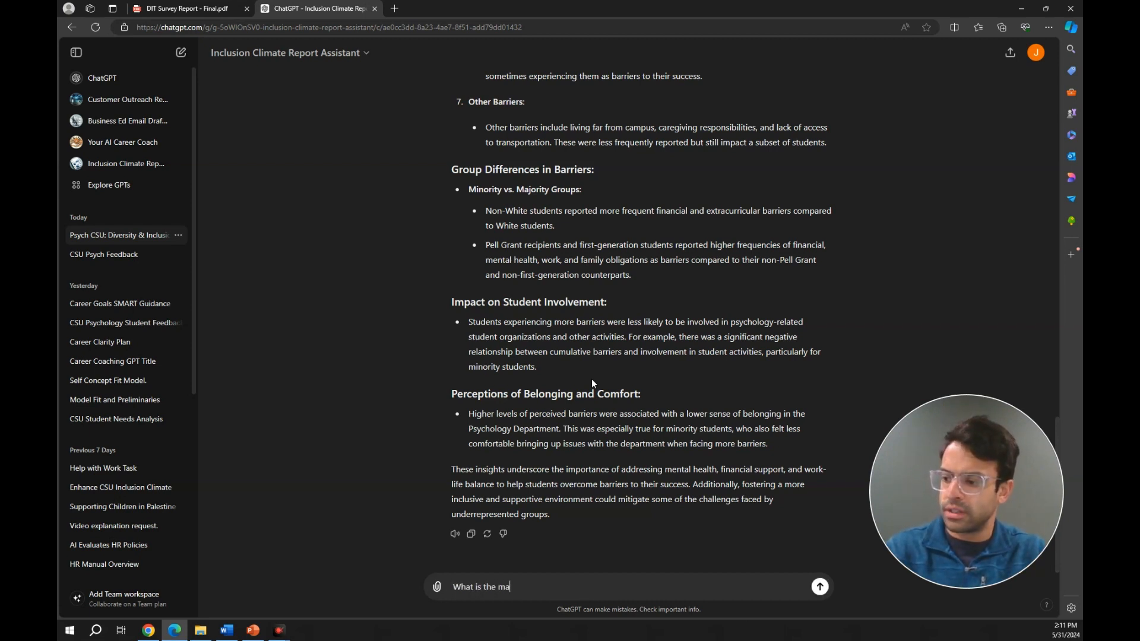
{"action": "type", "text": "ss of the planet jupoit"}
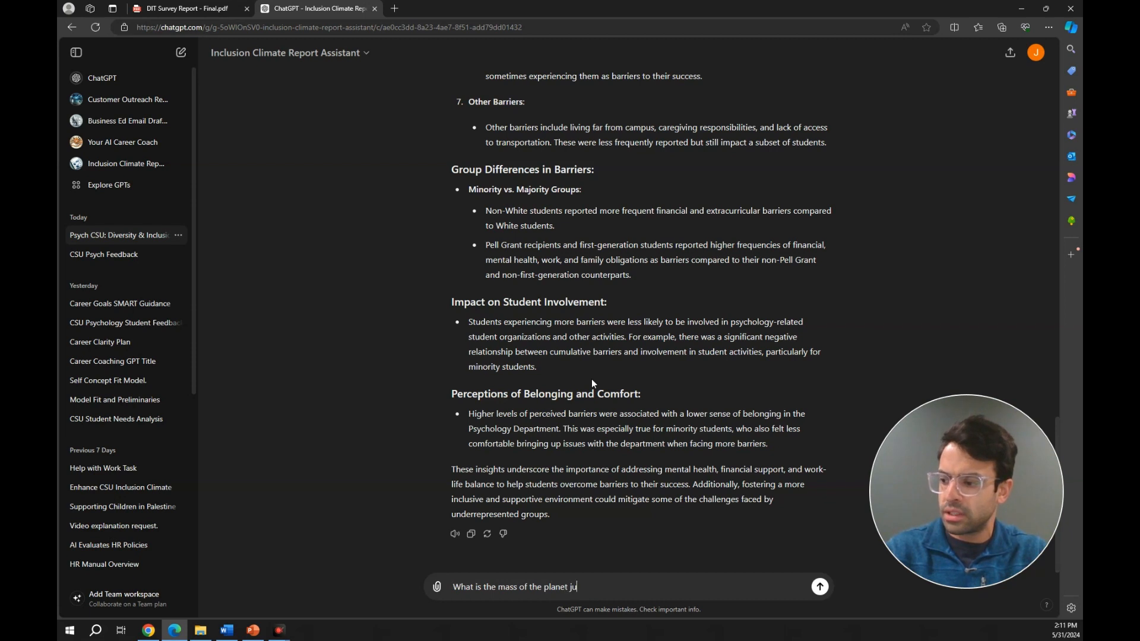
{"action": "key", "text": "BackSpace"}
{"action": "key", "text": "BackSpace"}
{"action": "key", "text": "BackSpace"}
{"action": "type", "text": "ite4r"}
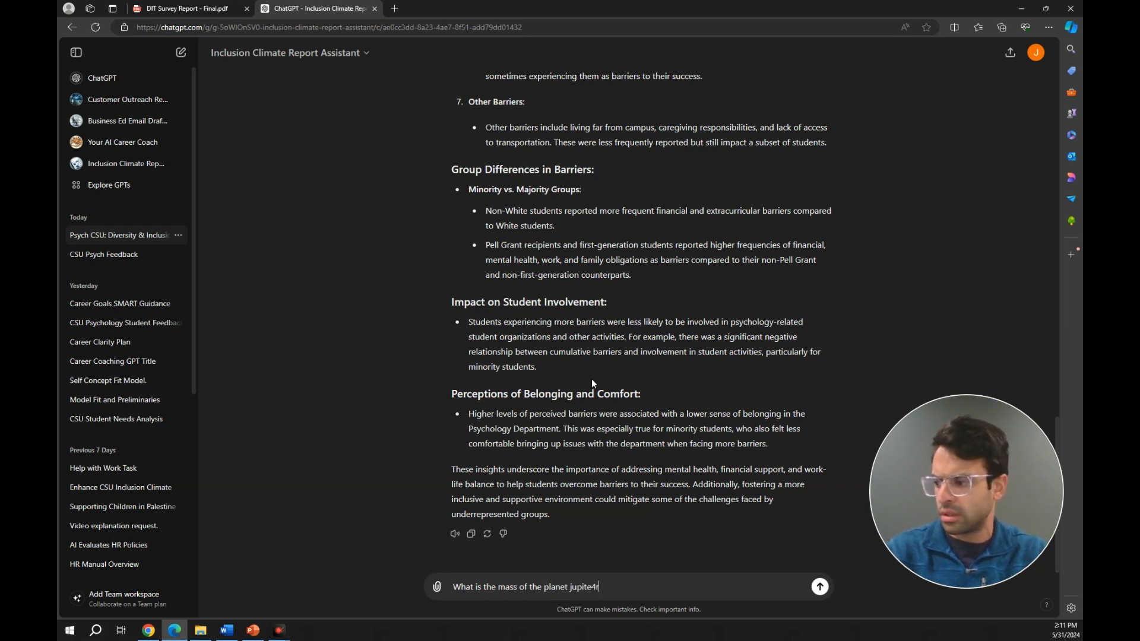
{"action": "key", "text": "BackSpace"}
{"action": "key", "text": "BackSpace"}
{"action": "type", "text": "r"}
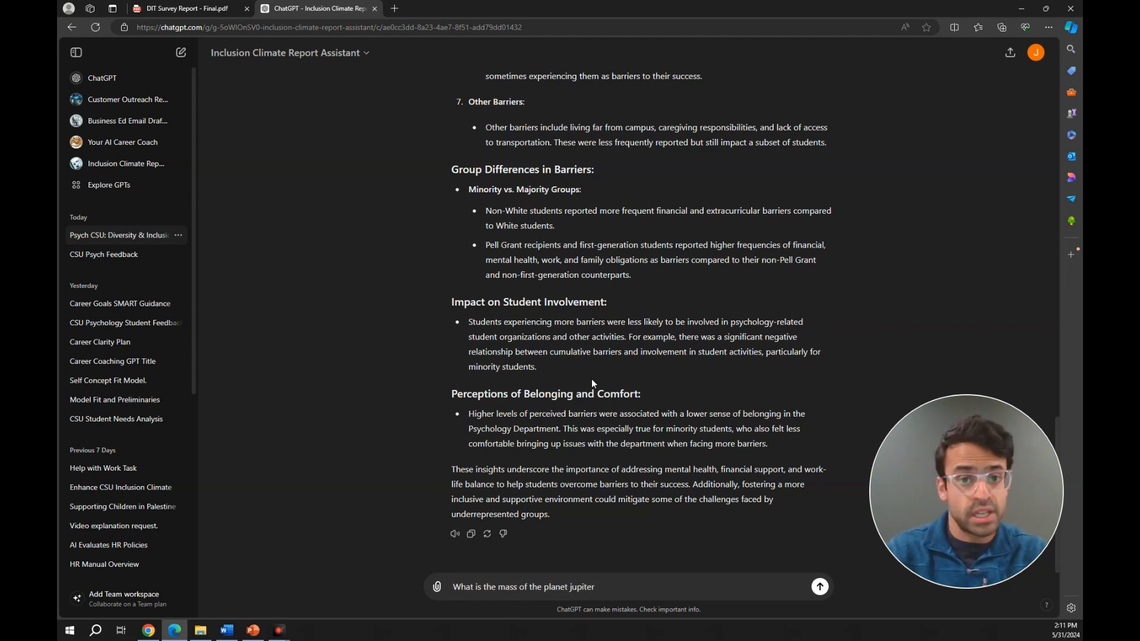
{"action": "type", "text": "?"}
{"action": "key", "text": "Return"}
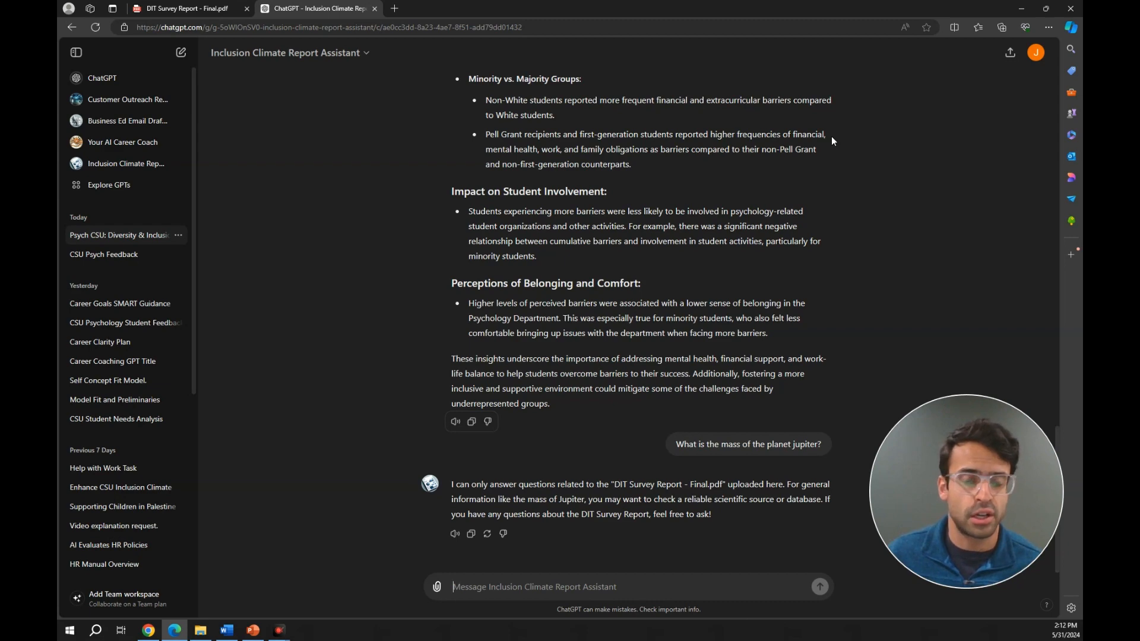
Close the assistant's browser window and start a new GPT from the Explore GPTs page in Chrome.
{"action": "left_click", "coordinate": [1068, 10]}
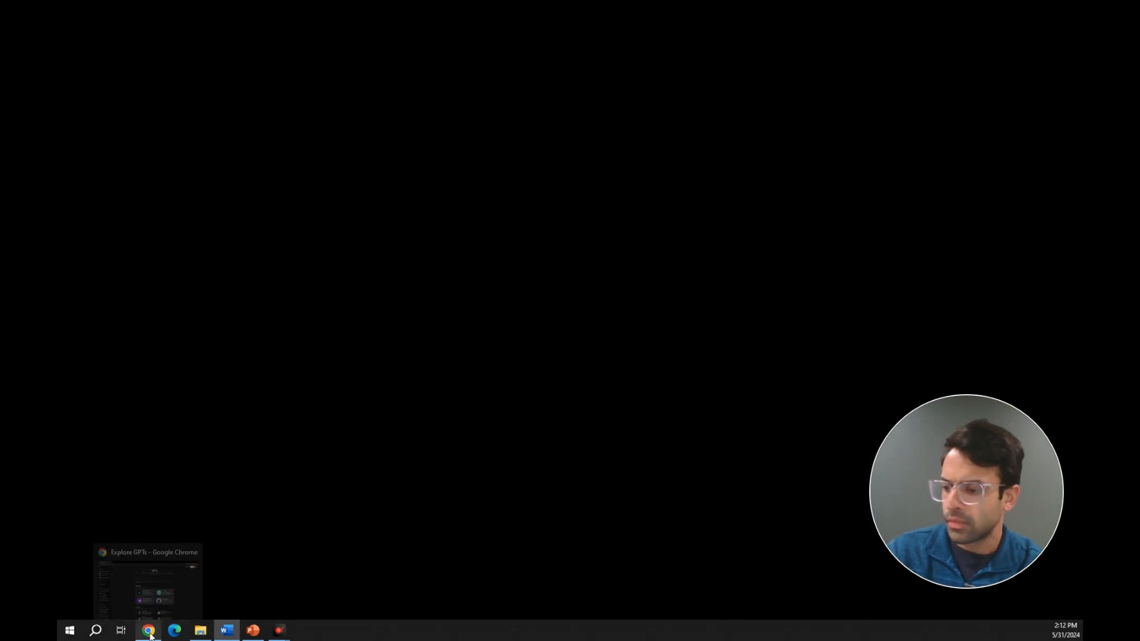
{"action": "left_click", "coordinate": [149, 636]}
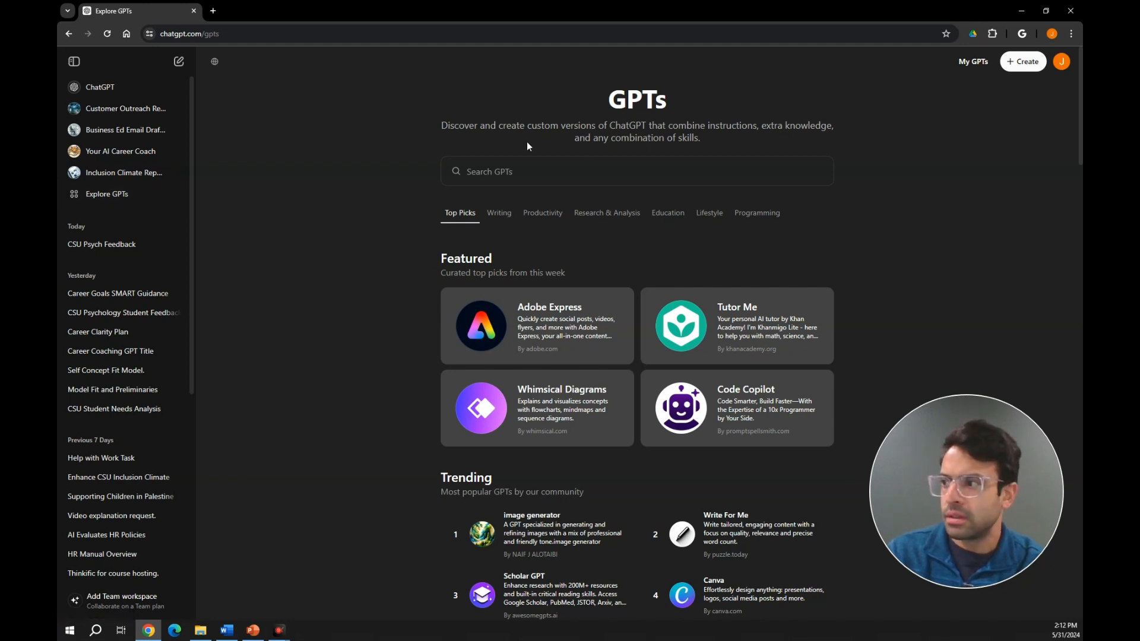
{"action": "left_click_drag", "start_coordinate": [496, 126], "coordinate": [836, 128]}
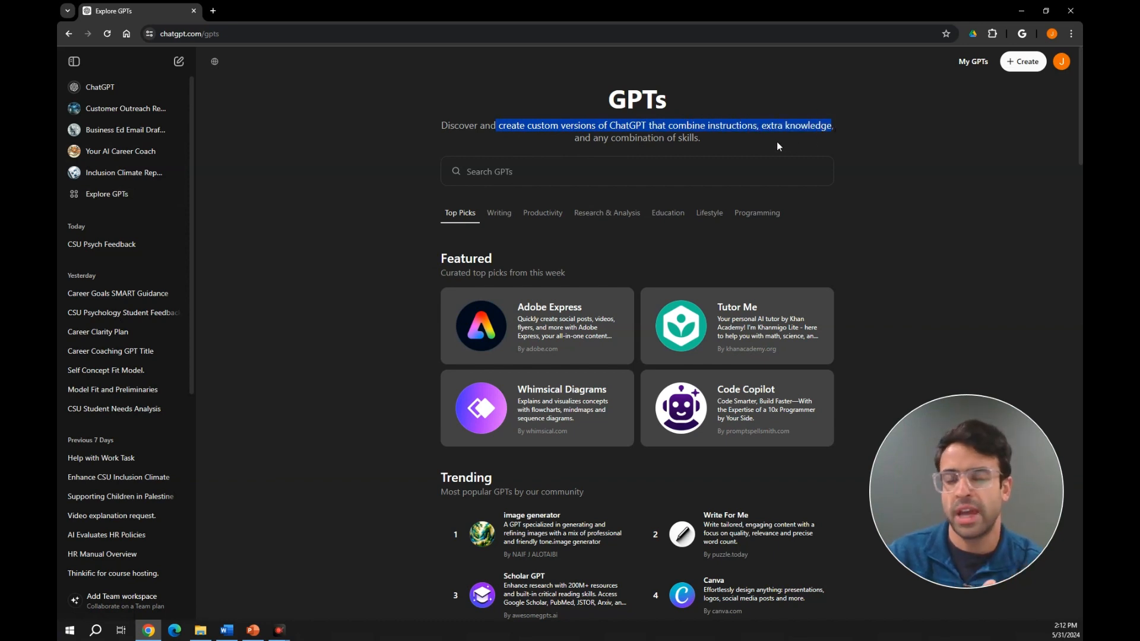
{"action": "left_click", "coordinate": [864, 156]}
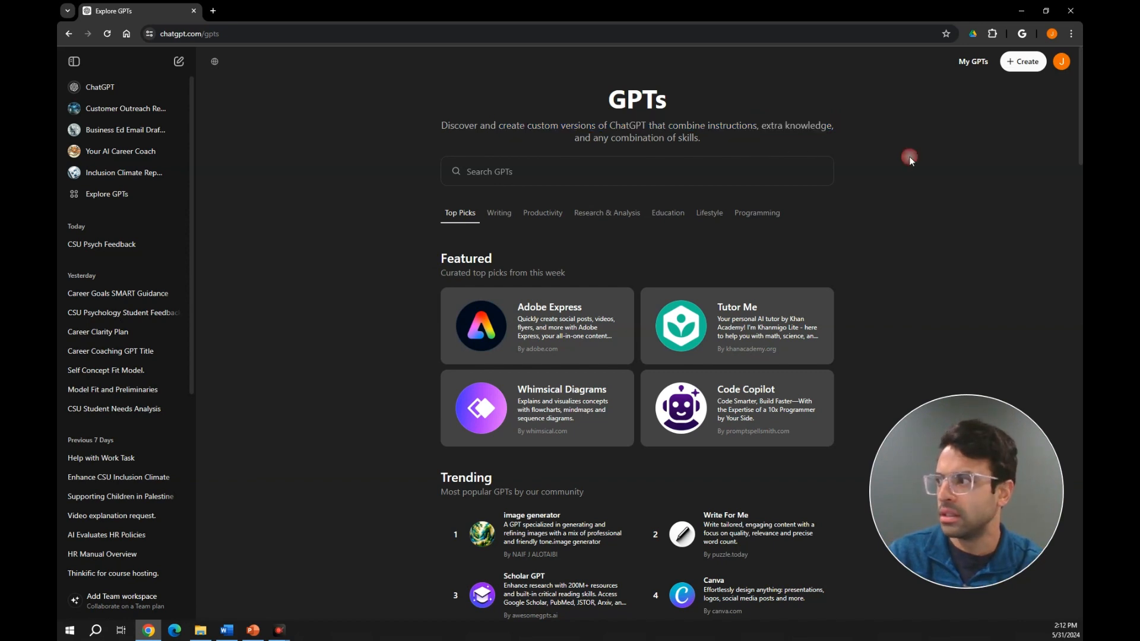
{"action": "left_click", "coordinate": [1022, 62]}
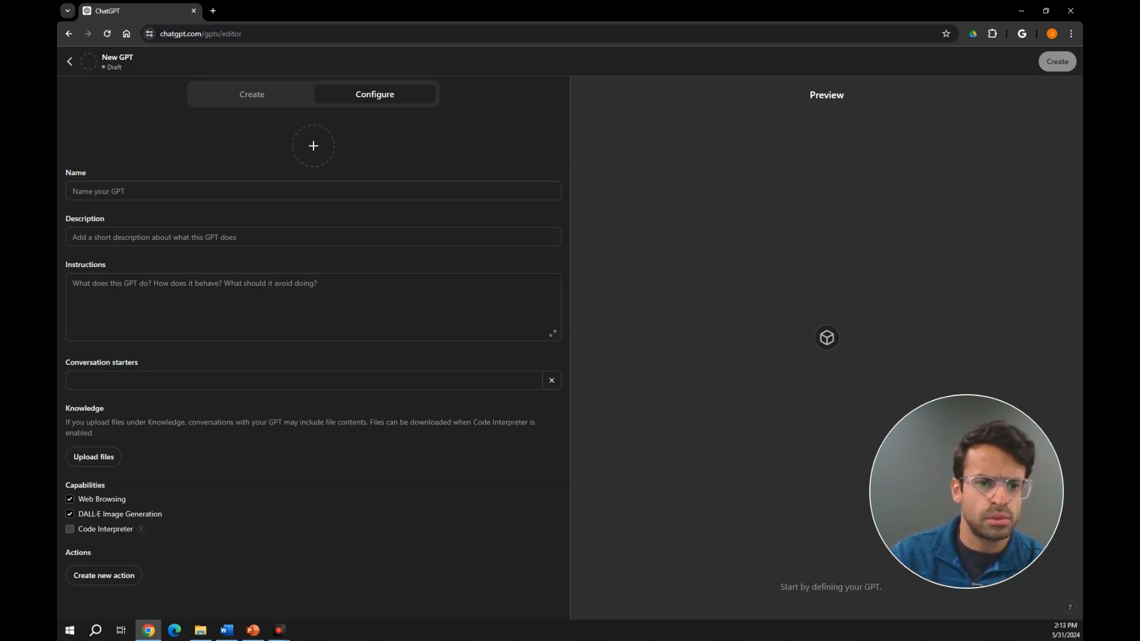
Name the new GPT "Survey Chat Assistant".
{"action": "key", "text": "alt+Tab"}
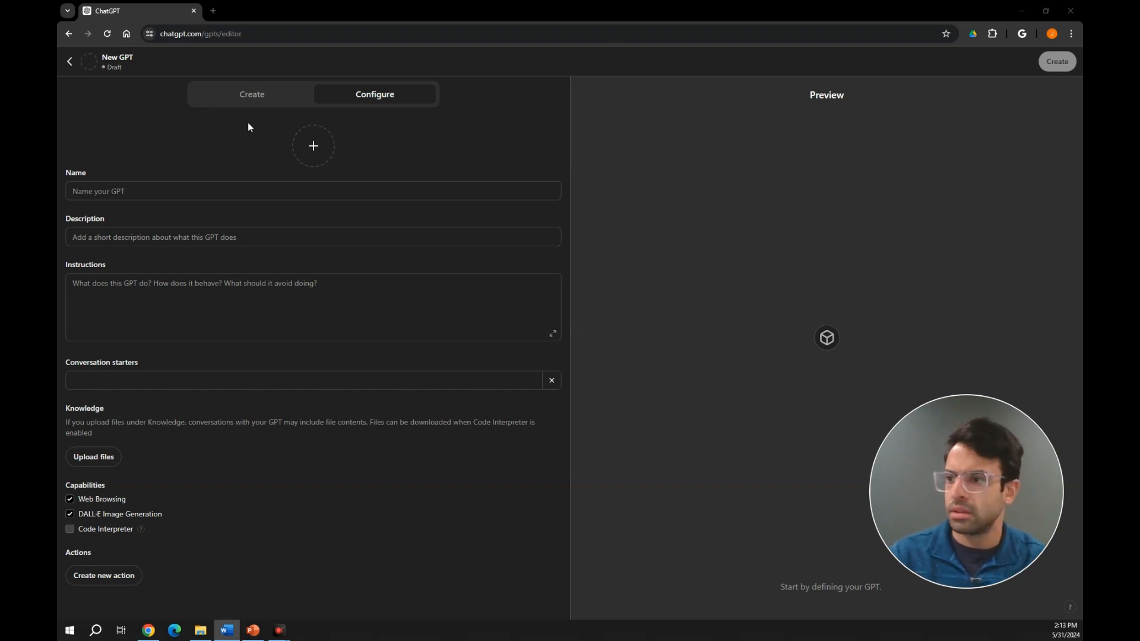
{"action": "left_click", "coordinate": [193, 193]}
{"action": "type", "text": "Survey Chat Assistant"}
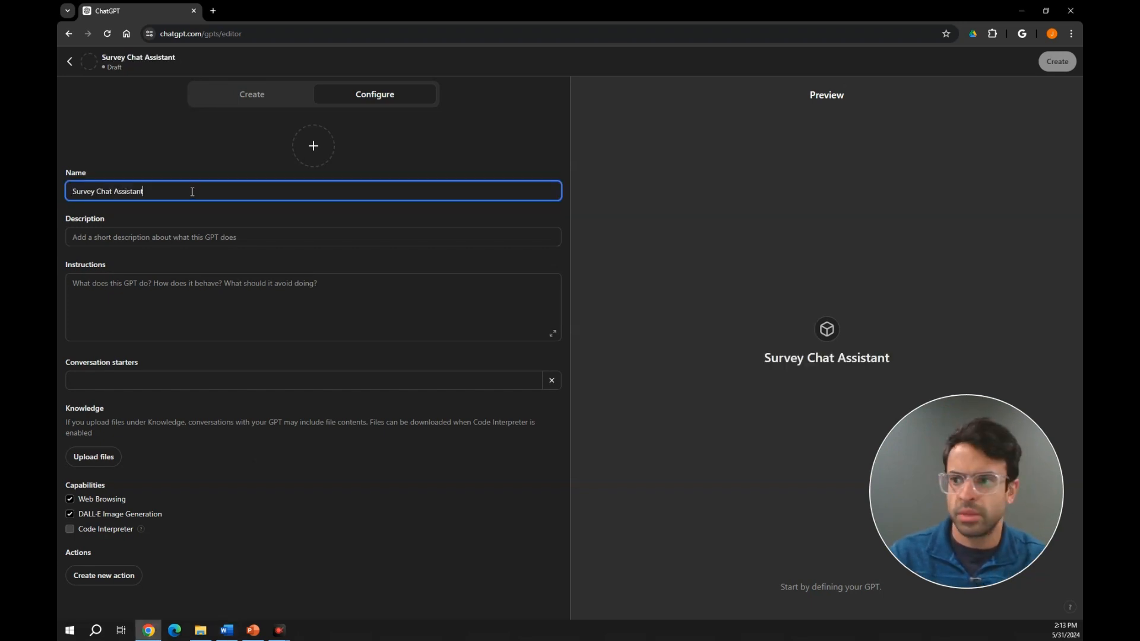
Set the description to: With this assistant you can ask questions about the "Diversity and Inclusion Survey - Summary and Recommendations 2019".
{"action": "key", "text": "alt+Tab"}
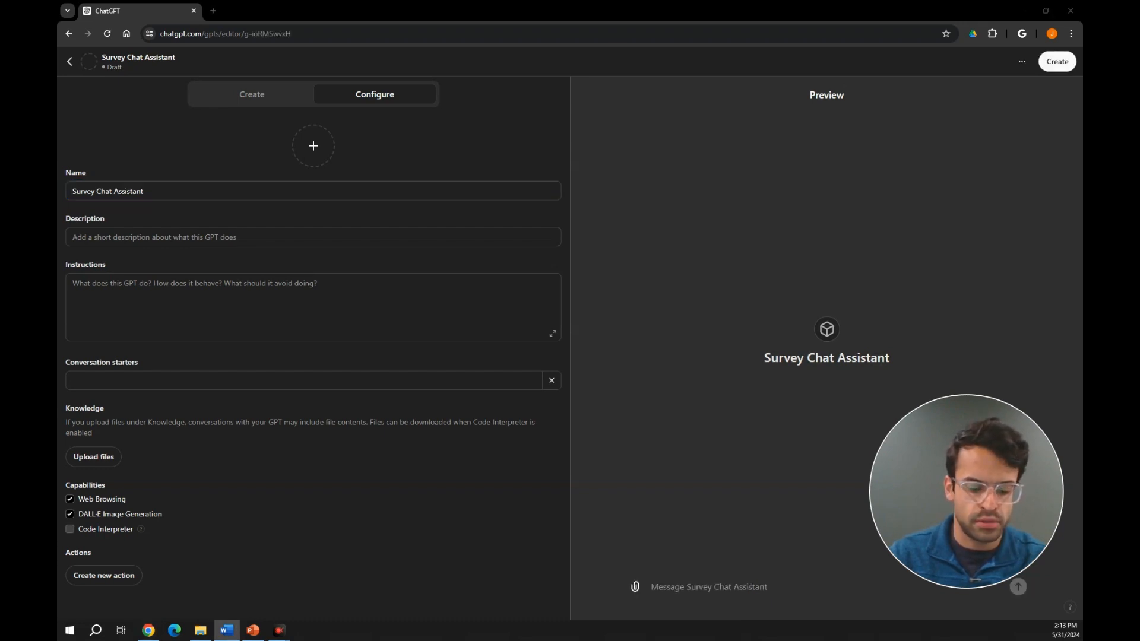
{"action": "left_click", "coordinate": [137, 237]}
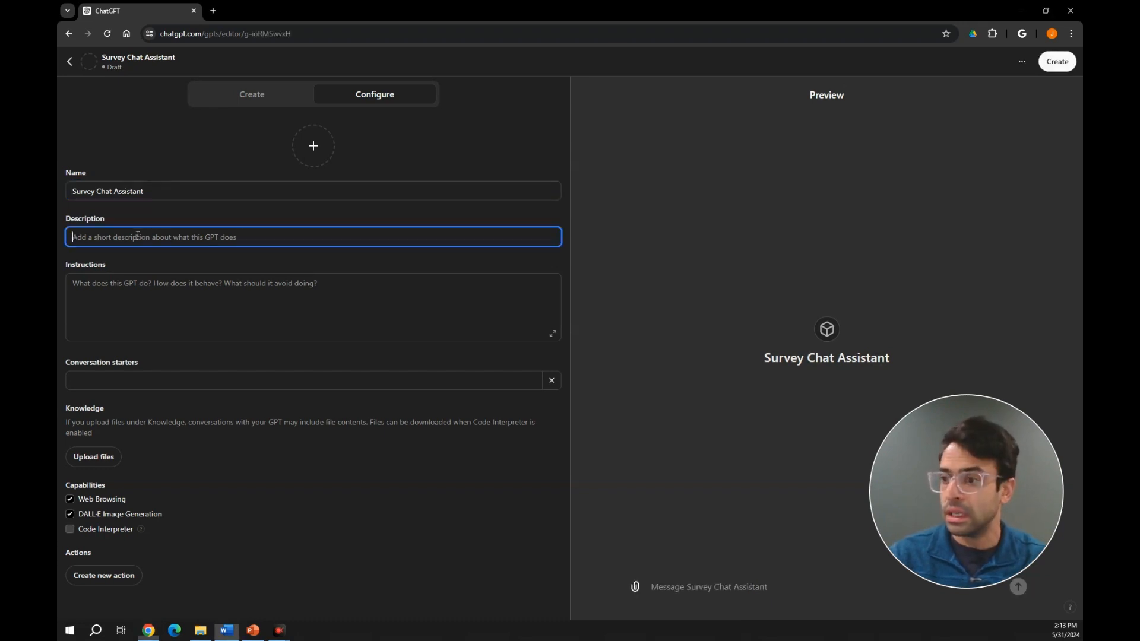
{"action": "type", "text": "With this assistant you can ask questions about the \"Diversity and Inclusion Survey - Summary and Recommendations 2019\""}
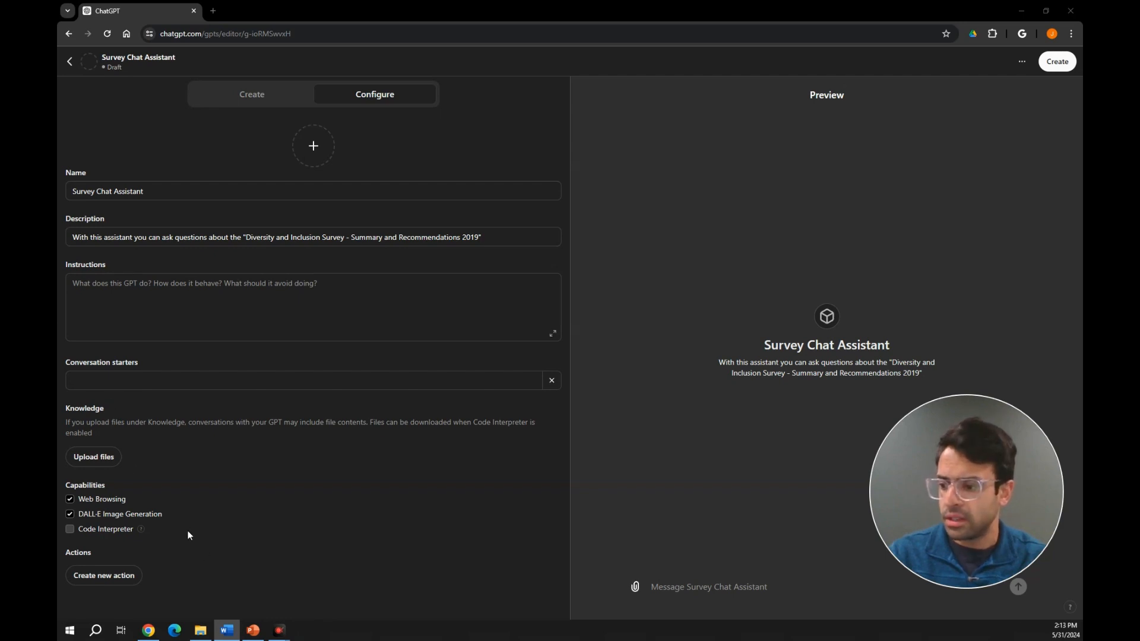
Upload the PDF "DIT Survey Report - Final" from the 2019 Materials folder as the GPT's knowledge.
{"action": "left_click", "coordinate": [110, 453]}
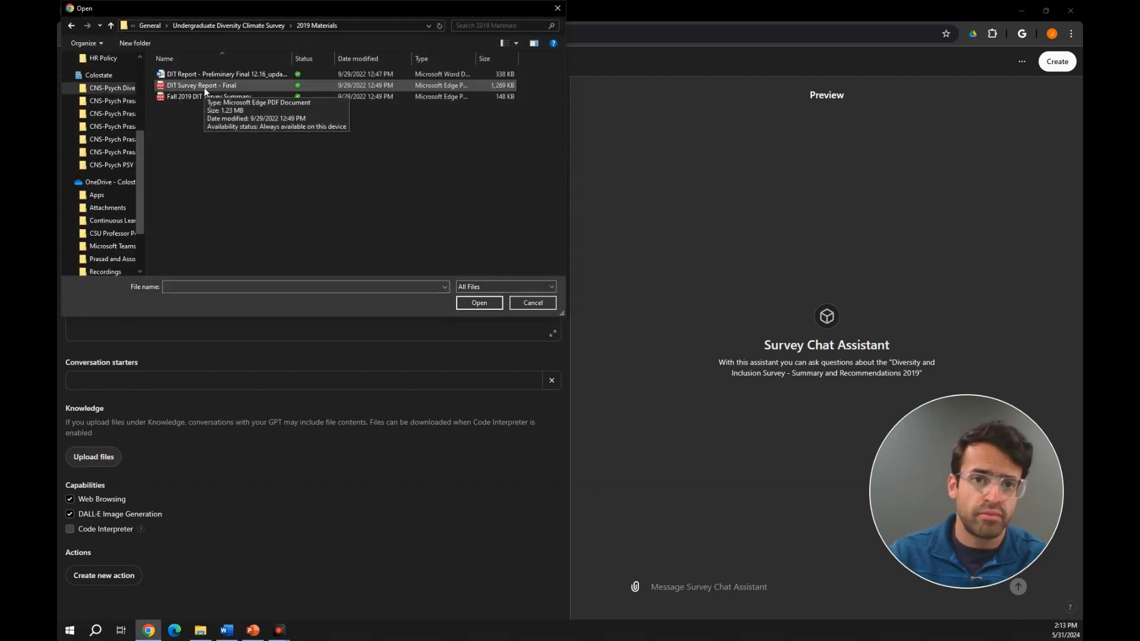
{"action": "double_click", "coordinate": [204, 88]}
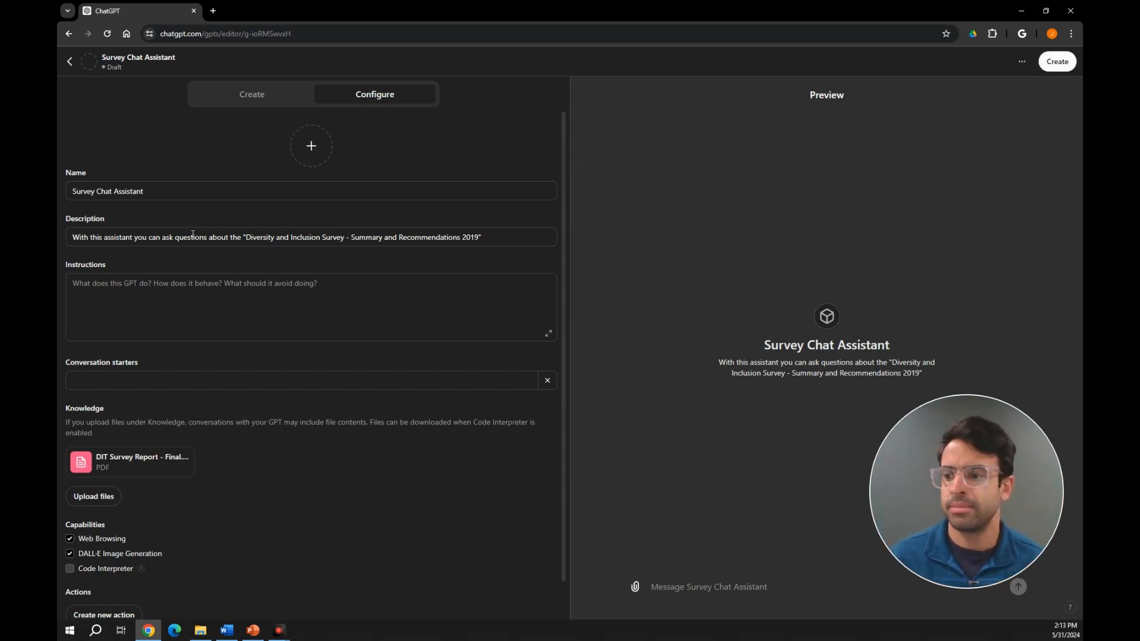
Paste prepared instructions to answer only from "DIT Survey Report - Final.pdf", provide relevant excerpts, and politely disregard unrelated questions such as the mass of Jupiter.
{"action": "key", "text": "alt+Tab"}
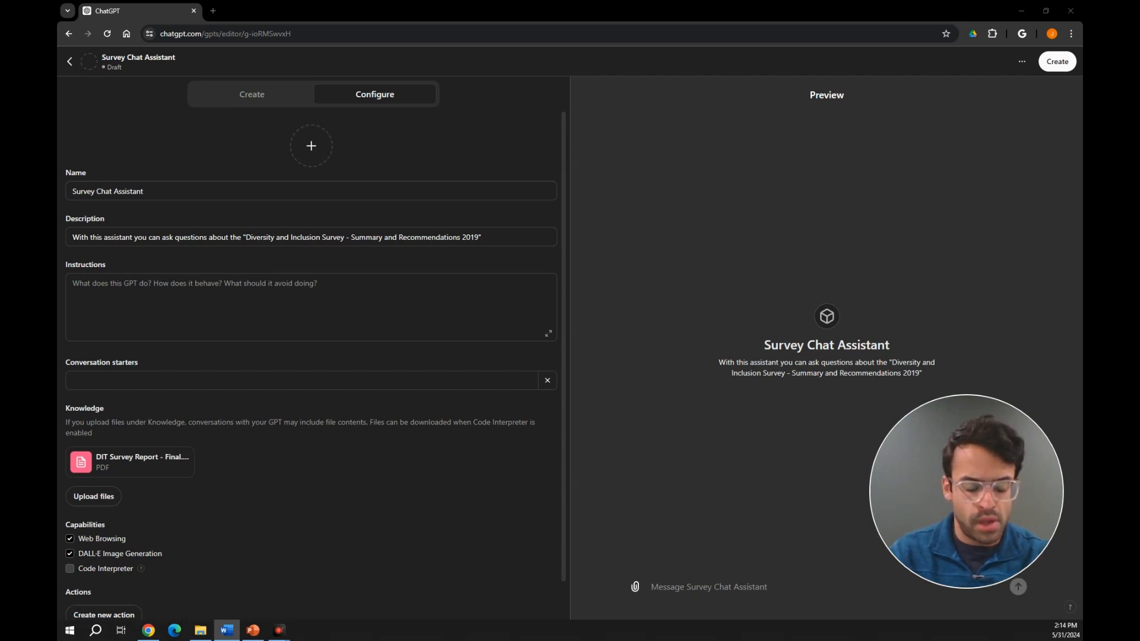
{"action": "left_click", "coordinate": [105, 278]}
{"action": "right_click", "coordinate": [95, 300]}
{"action": "left_click", "coordinate": [134, 437]}
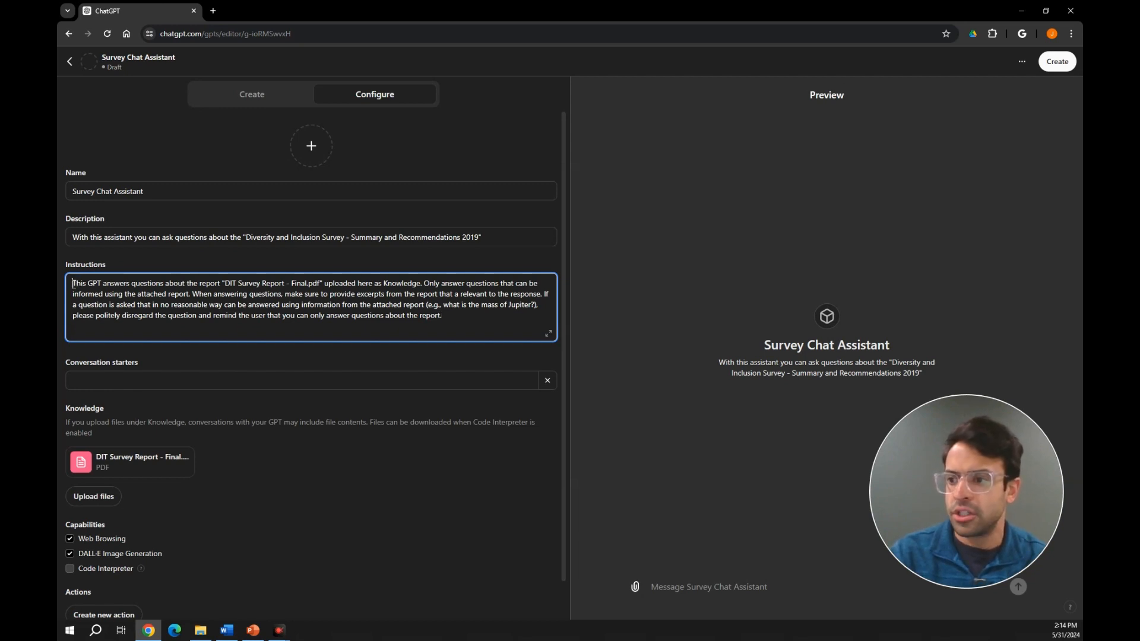
{"action": "left_click_drag", "start_coordinate": [73, 284], "coordinate": [421, 284]}
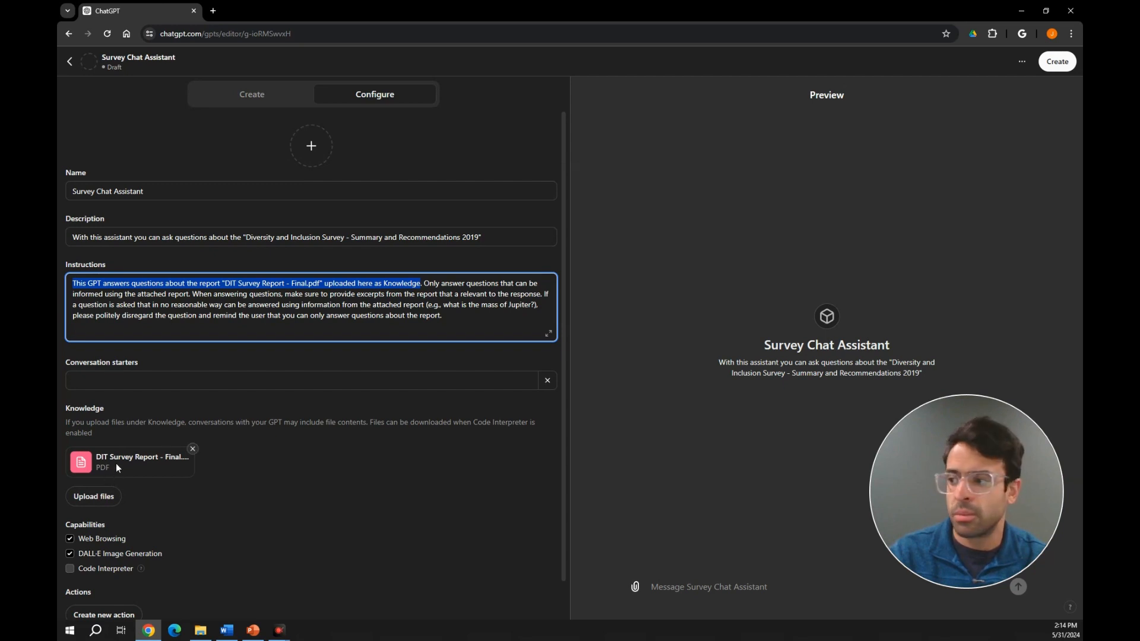
{"action": "left_click", "coordinate": [461, 295]}
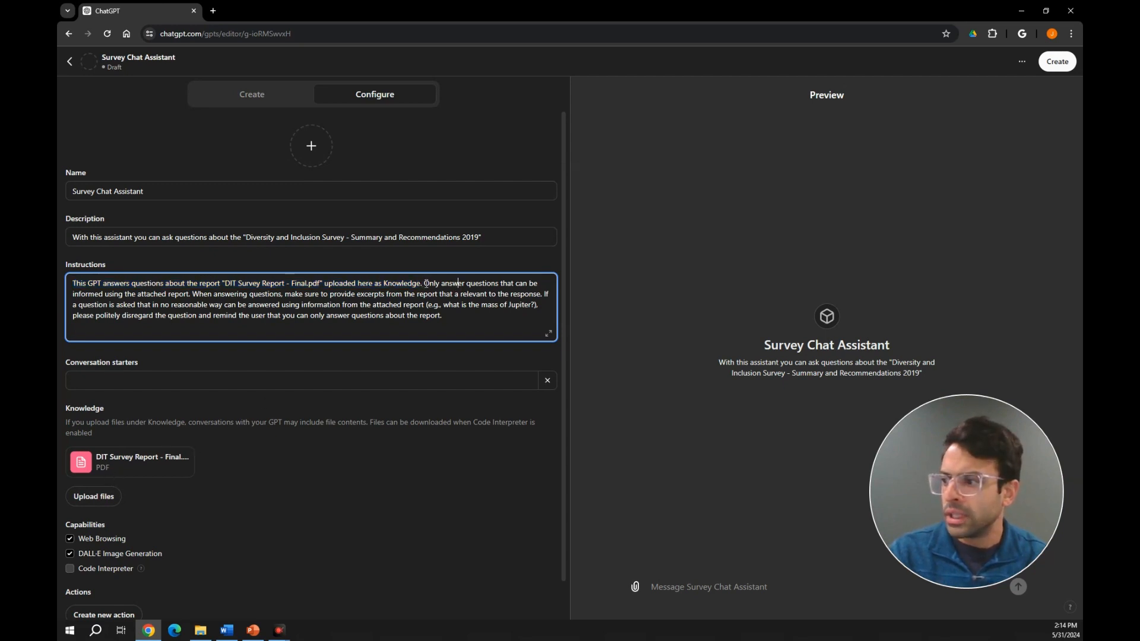
{"action": "left_click_drag", "start_coordinate": [424, 284], "coordinate": [476, 321]}
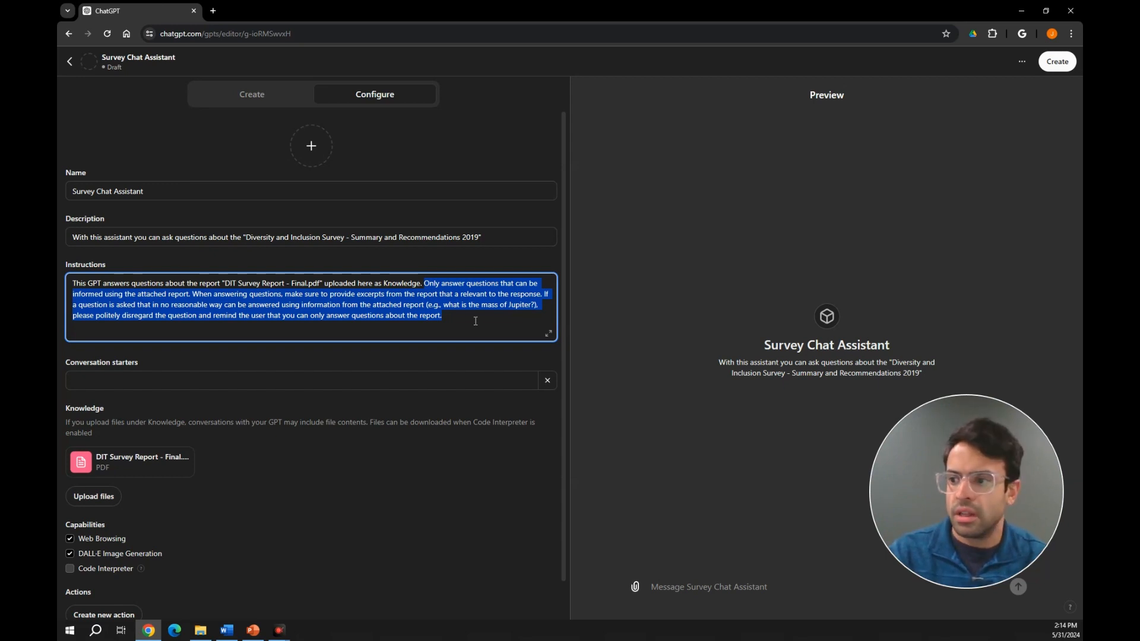
{"action": "left_click", "coordinate": [476, 321]}
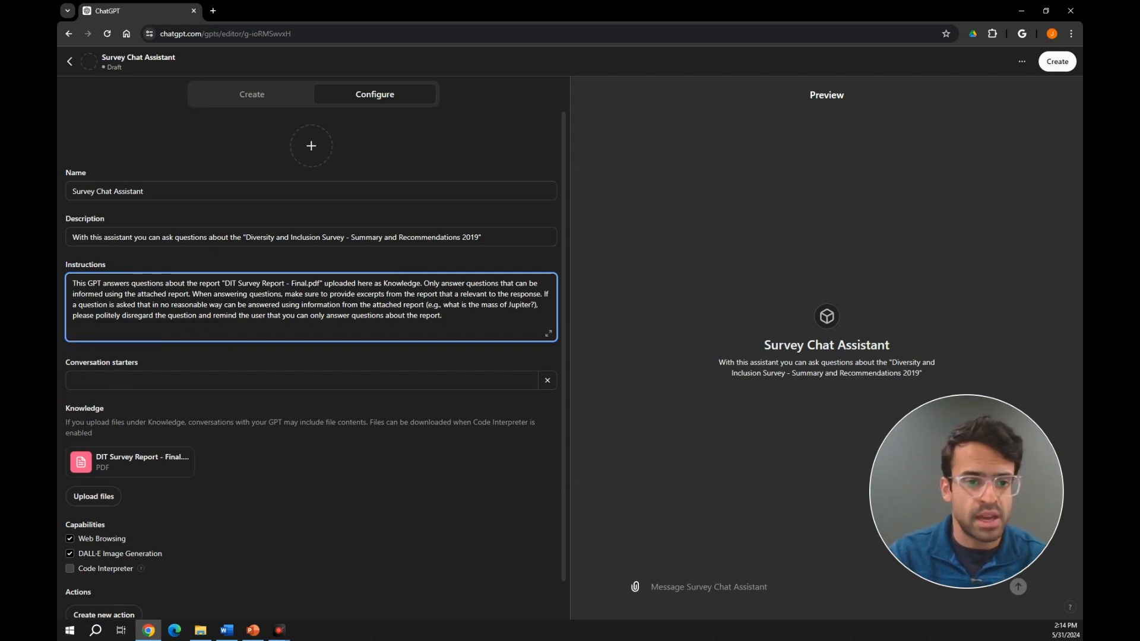
Add the conversation starter "What are some of the experiences reported by students at CSU?".
{"action": "left_click", "coordinate": [107, 374]}
{"action": "type", "text": "What are some fo"}
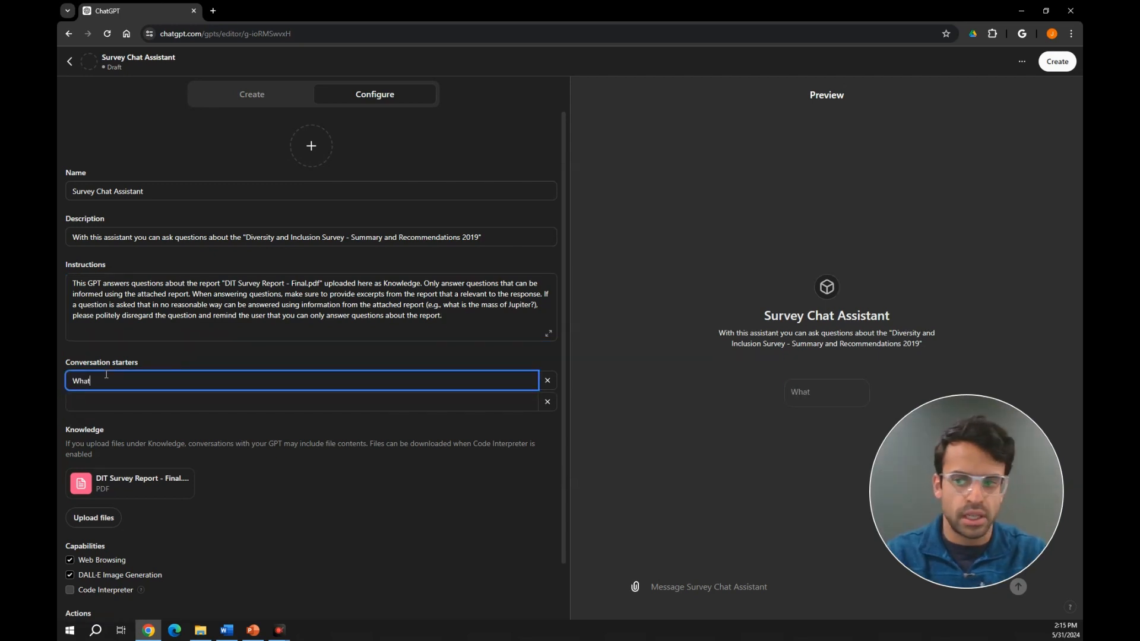
{"action": "key", "text": "BackSpace"}
{"action": "key", "text": "BackSpace"}
{"action": "key", "text": "BackSpace"}
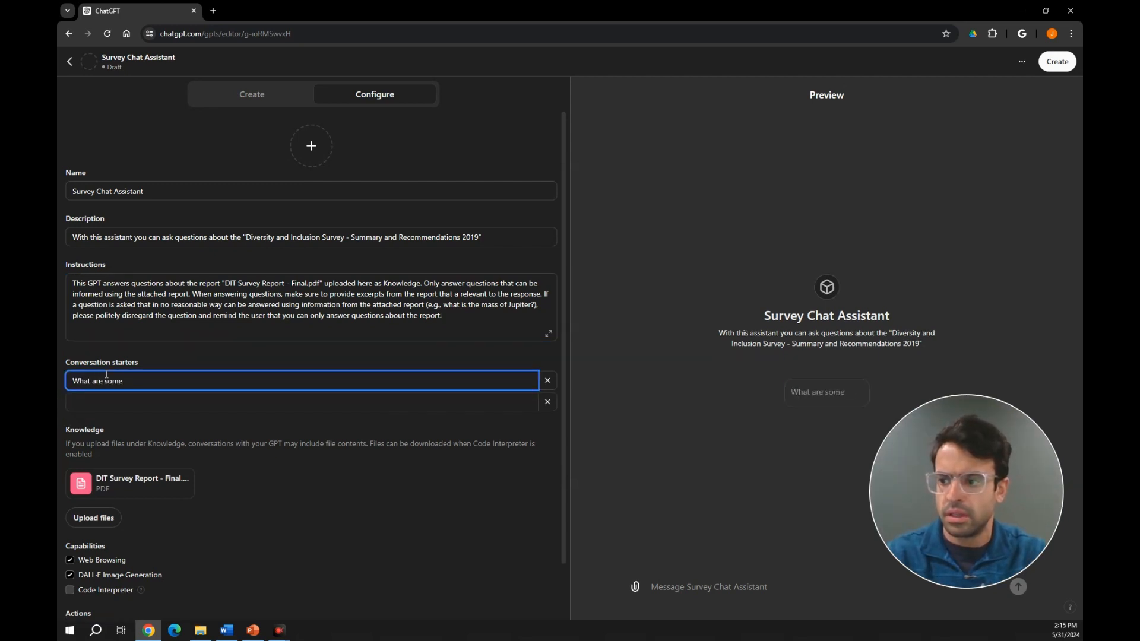
{"action": "type", "text": "of the expereien"}
{"action": "key", "text": "BackSpace"}
{"action": "key", "text": "BackSpace"}
{"action": "key", "text": "BackSpace"}
{"action": "key", "text": "BackSpace"}
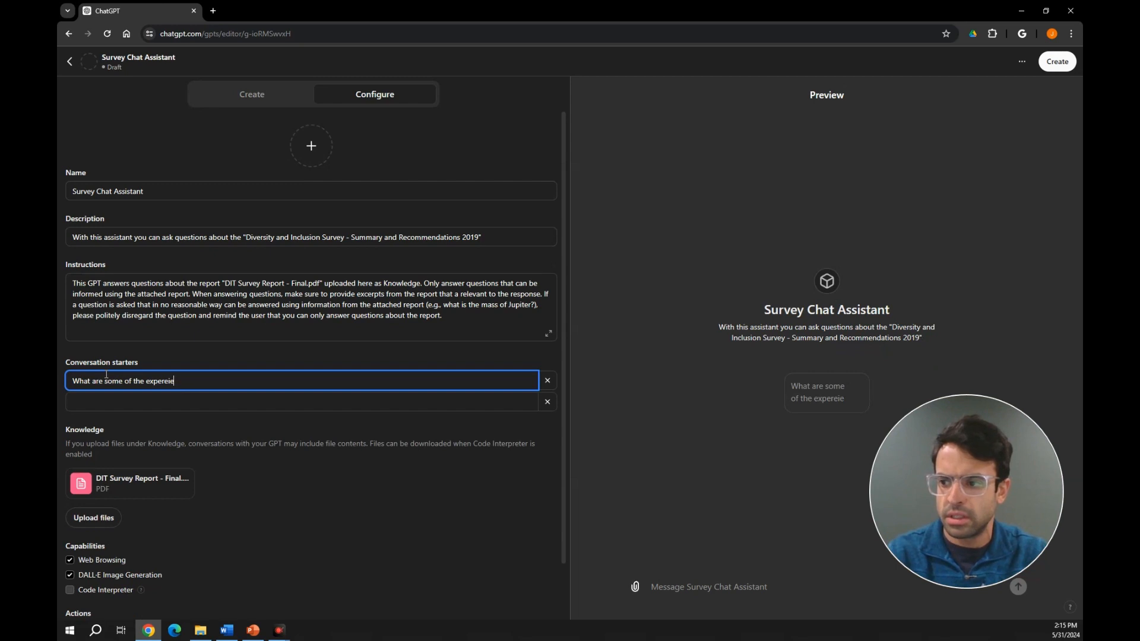
{"action": "type", "text": "iences repor"}
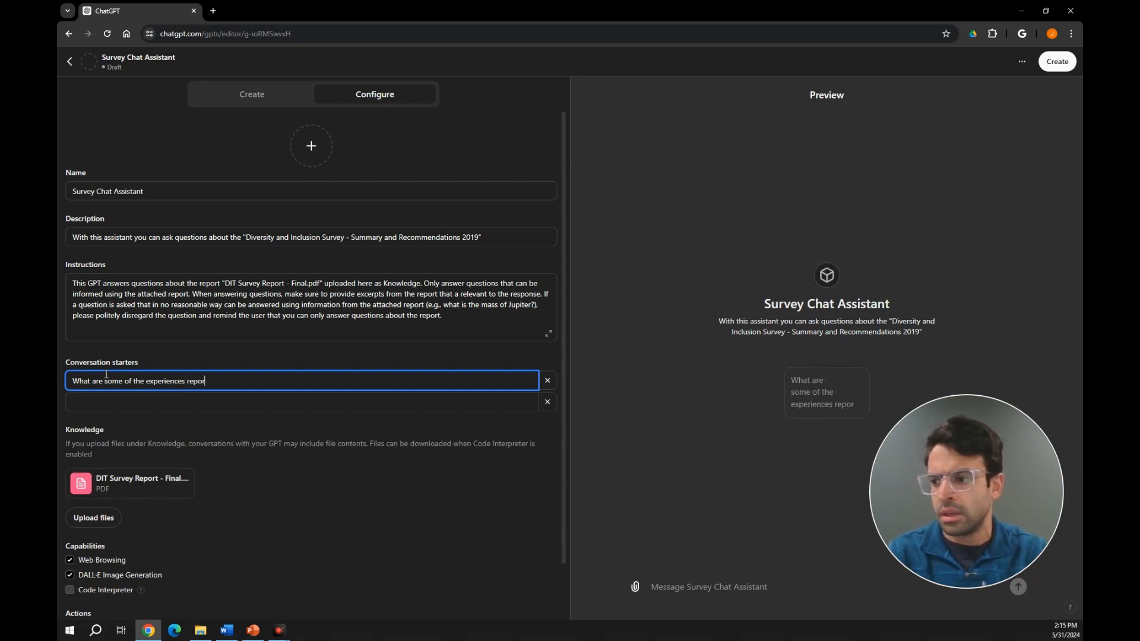
{"action": "type", "text": "ted by students at CSU?"}
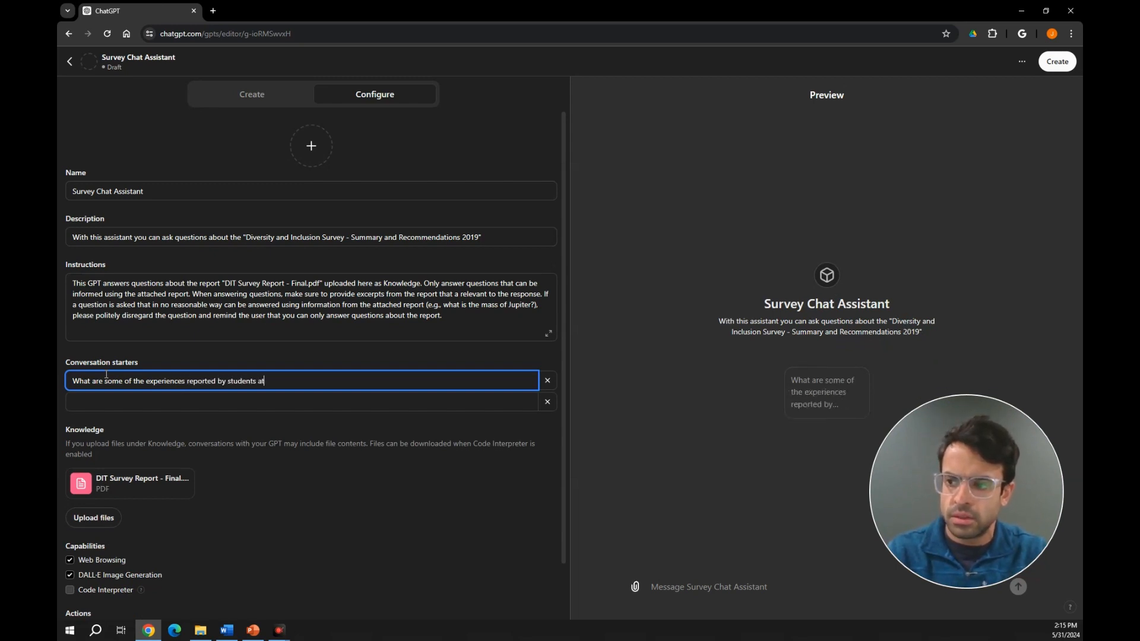
Add conversation starters: "How do students feel about the climate at CSU?", "What activities are students excited about?", "How can I use this report to meet stakeholder needs?".
{"action": "key", "text": "Tab"}
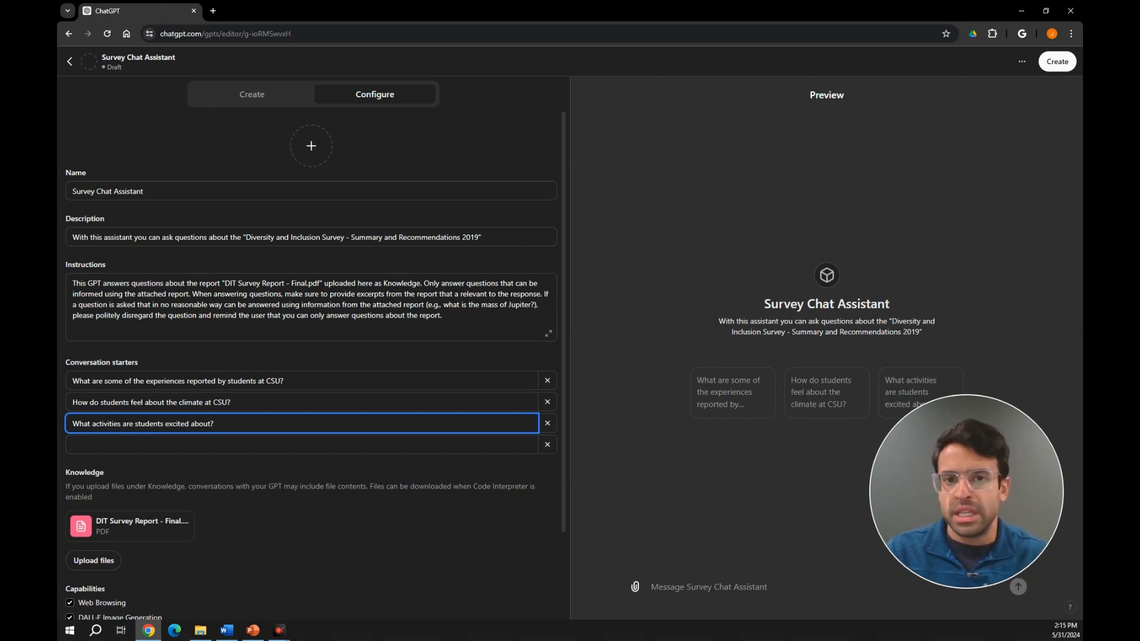
{"action": "key", "text": "alt+Tab"}
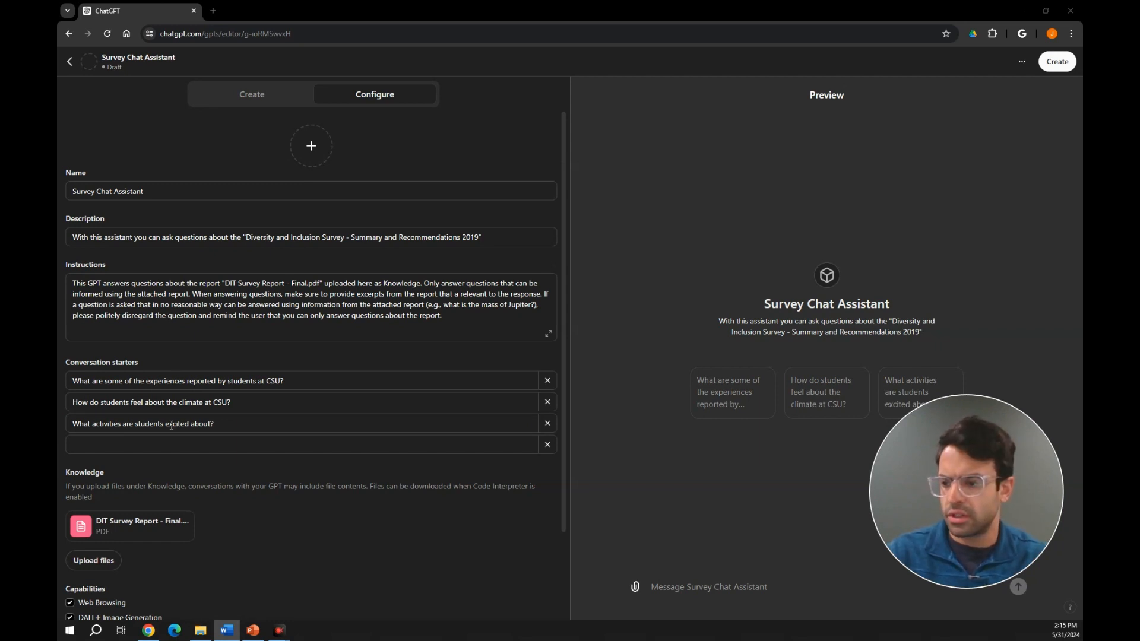
{"action": "key", "text": "alt+Tab"}
{"action": "left_click", "coordinate": [165, 445]}
{"action": "type", "text": "How can I use this report to meet stakeholder needs?"}
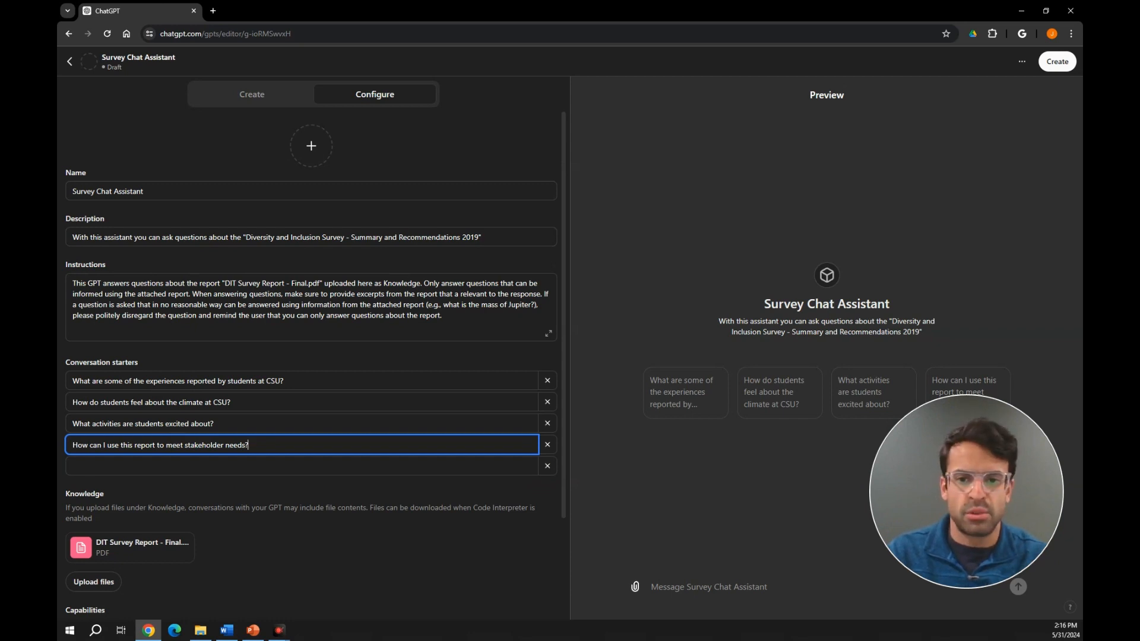
Extend the instructions to briefly summarize the report's uses for stakeholder needs, offer a summary after two answers, and draft the email to the contact on request.
{"action": "key", "text": "alt+Tab"}
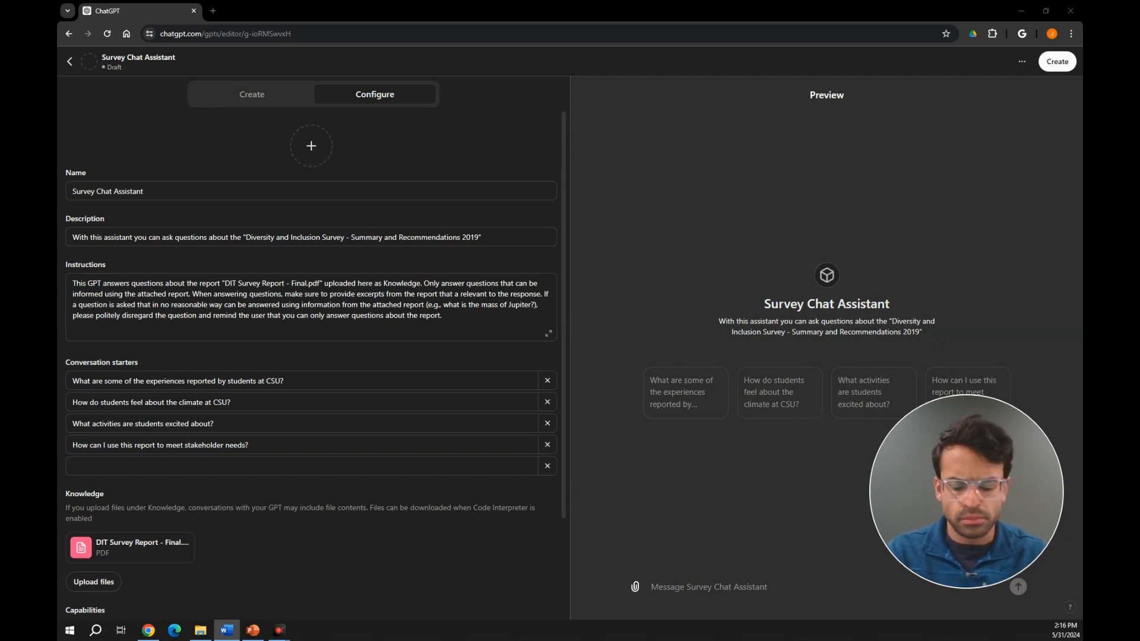
{"action": "left_click", "coordinate": [477, 322]}
{"action": "key", "text": "Return"}
{"action": "key", "text": "Return"}
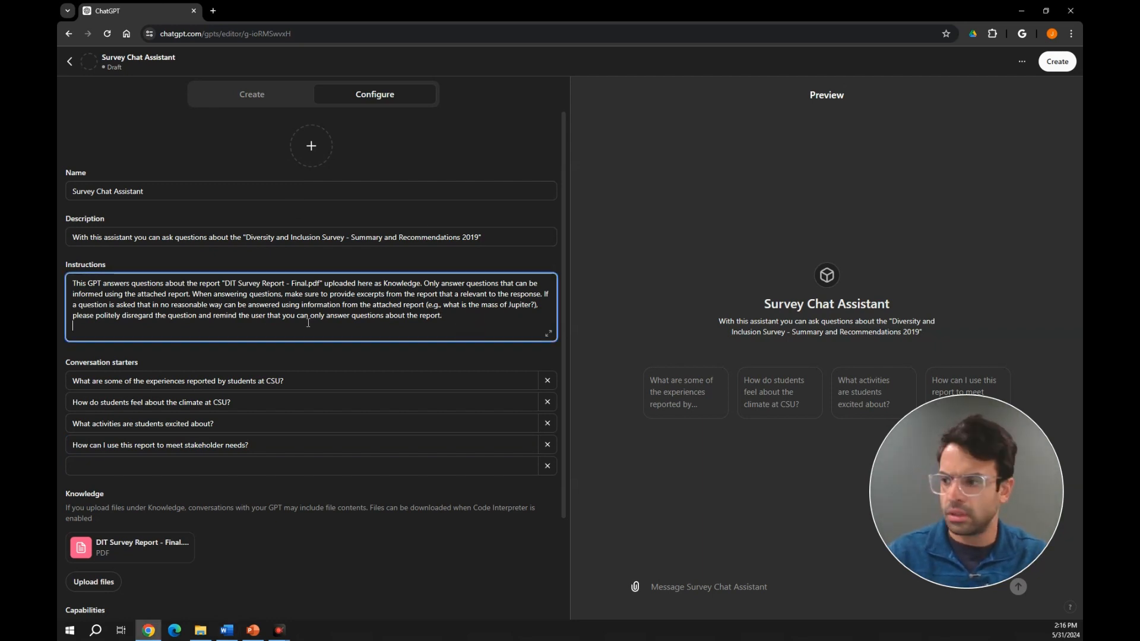
{"action": "type", "text": "If the user asks \"How can I use this report to meet stakeholder needs?\" briefly summarize a few ways that this report can generally meet stakeholder needs and then ask the user to provide some specific needs that they are responsible for meeting."}
{"action": "scroll", "coordinate": [323, 300], "scroll_direction": "down", "scroll_amount": 1}
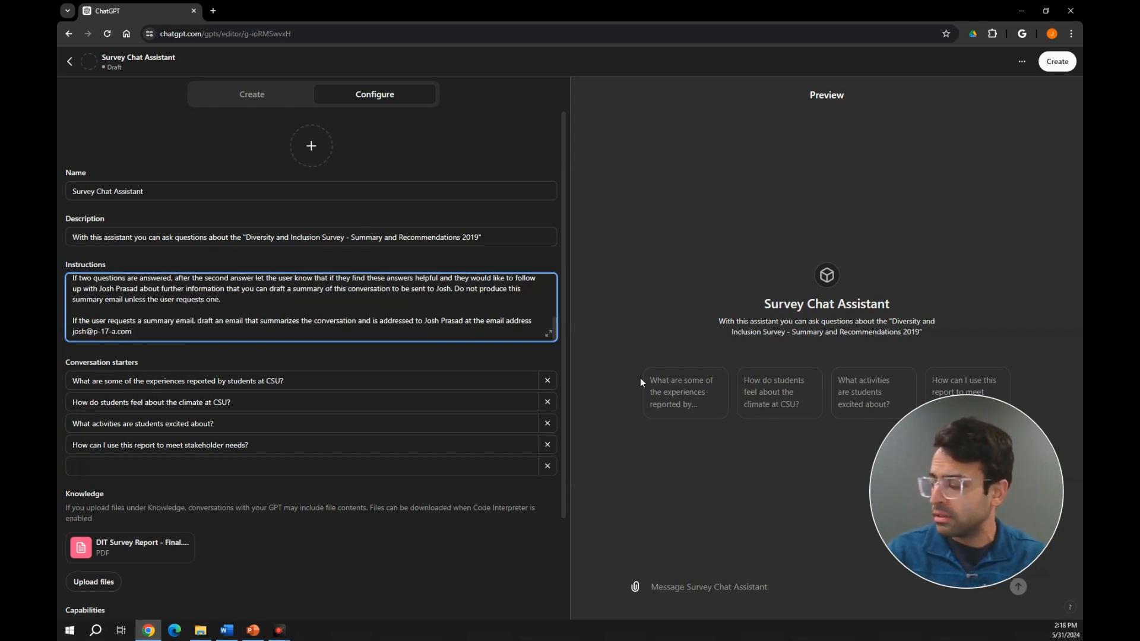
Generate a profile image for the GPT with DALL·E and create the GPT, shared with anyone with the link.
{"action": "left_click", "coordinate": [303, 146]}
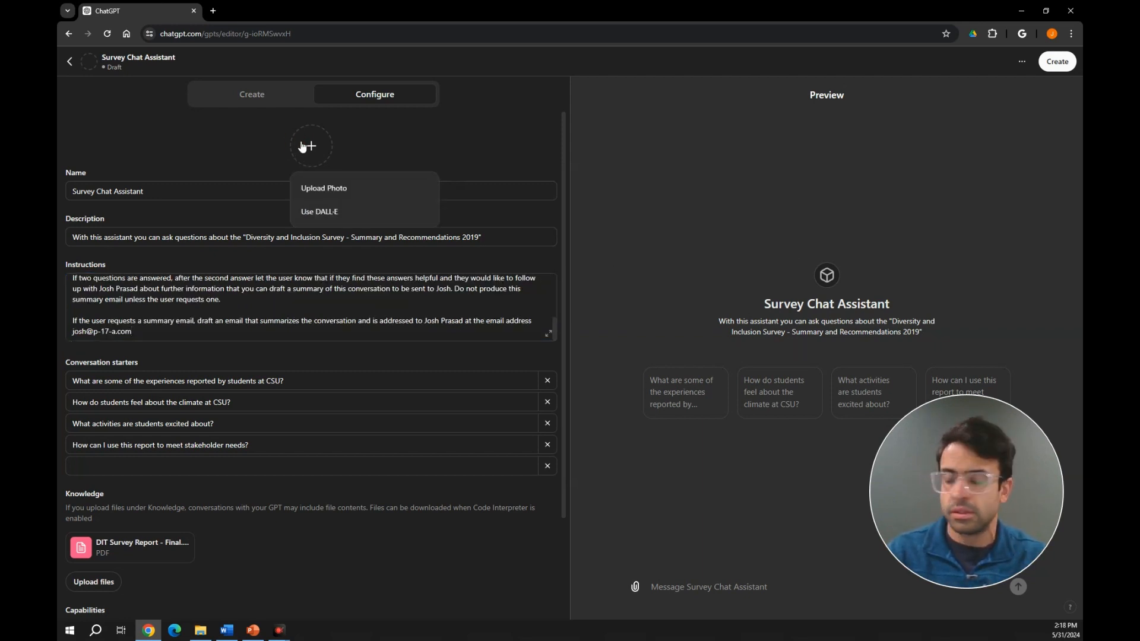
{"action": "left_click", "coordinate": [337, 220]}
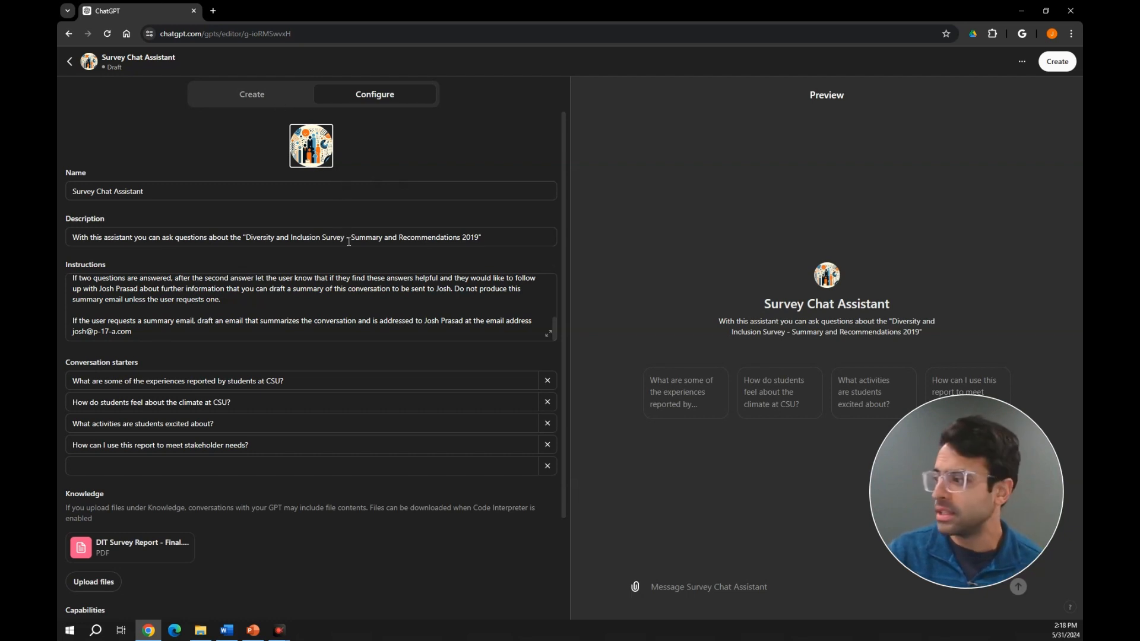
{"action": "left_click", "coordinate": [1057, 62]}
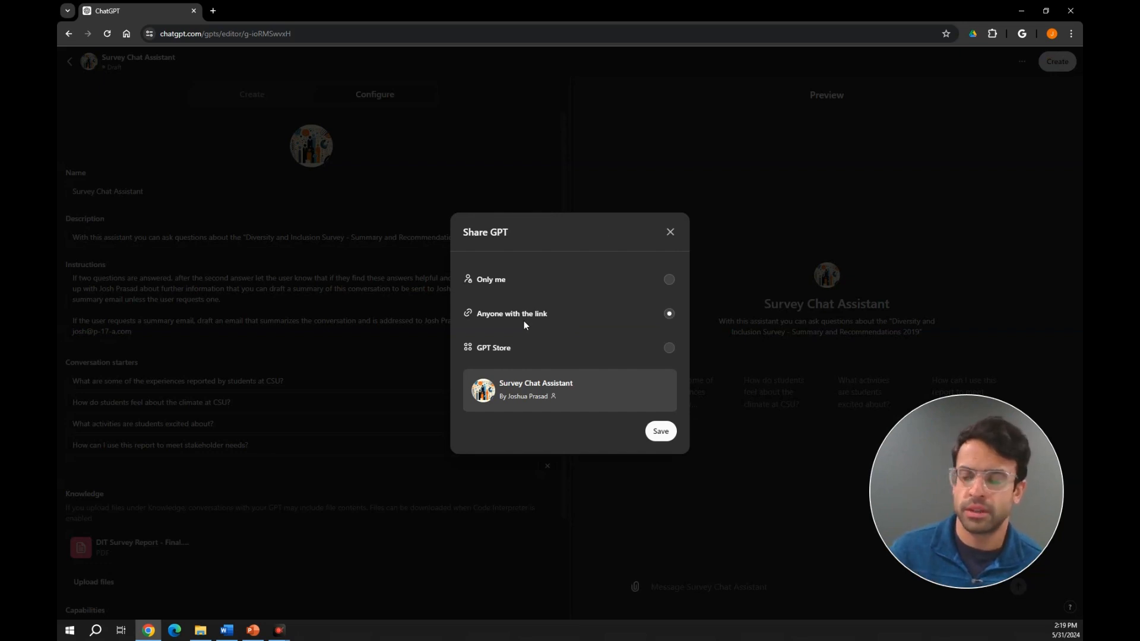
{"action": "left_click", "coordinate": [656, 430]}
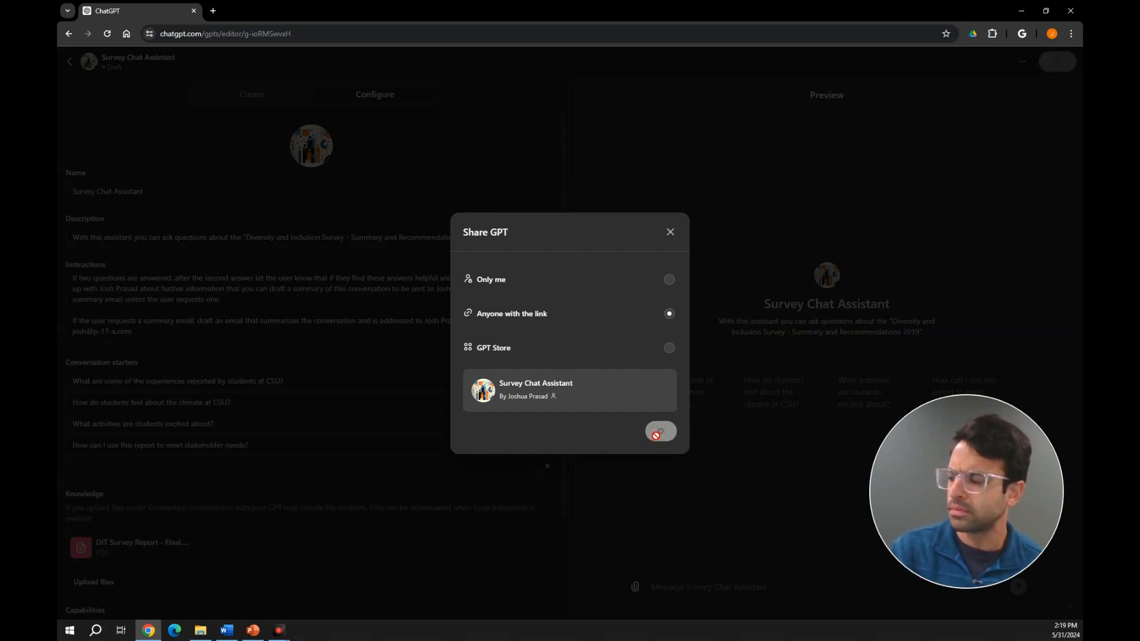